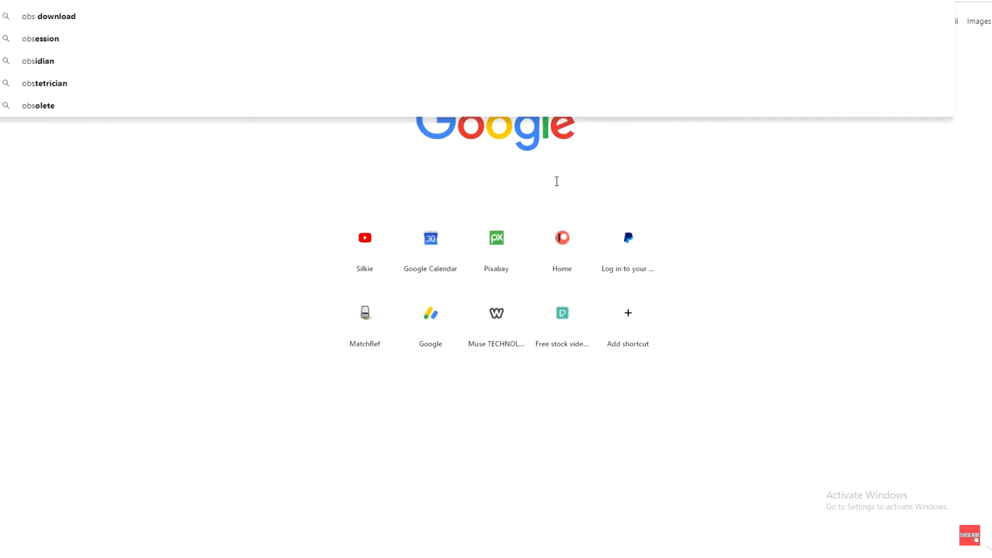
- Search the web for obs, open the Open Broadcaster Software site and download the Windows version of OBS Studio
{"action": "key", "text": "Return"}
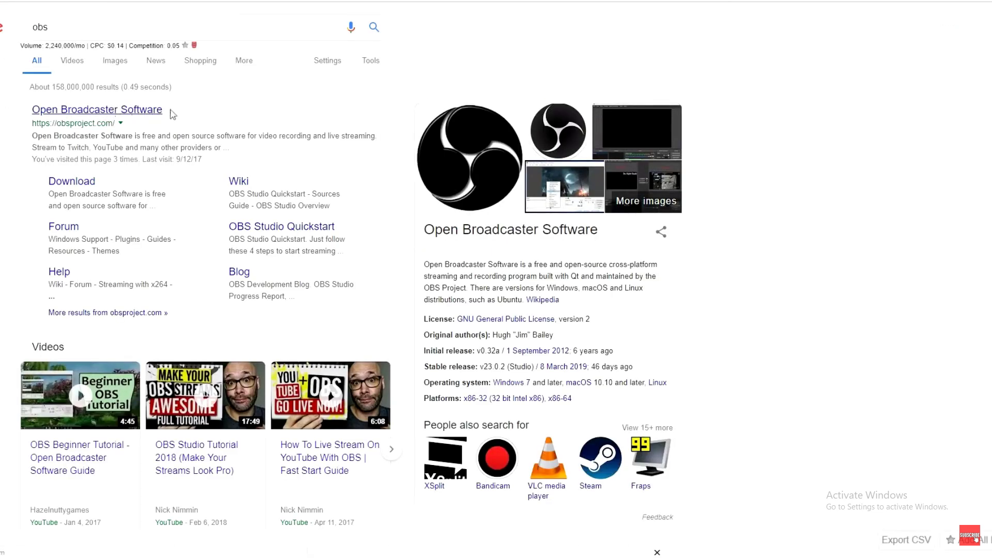
{"action": "left_click", "coordinate": [97, 111]}
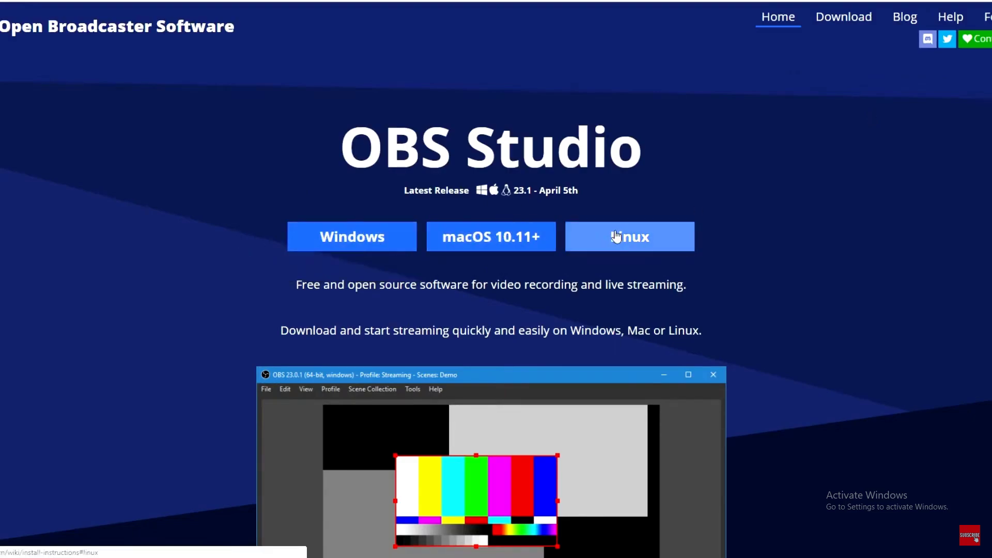
{"action": "left_click", "coordinate": [333, 238]}
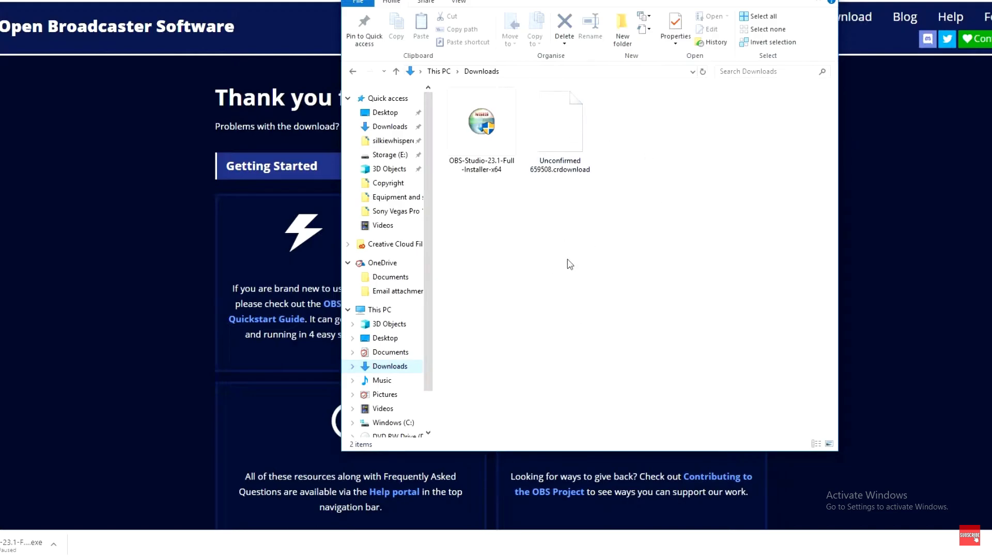
- Run the downloaded OBS Studio 23.1 installer, accepting the license agreement and the default destination folder C:\Program Files\obs-studio\
{"action": "double_click", "coordinate": [476, 124]}
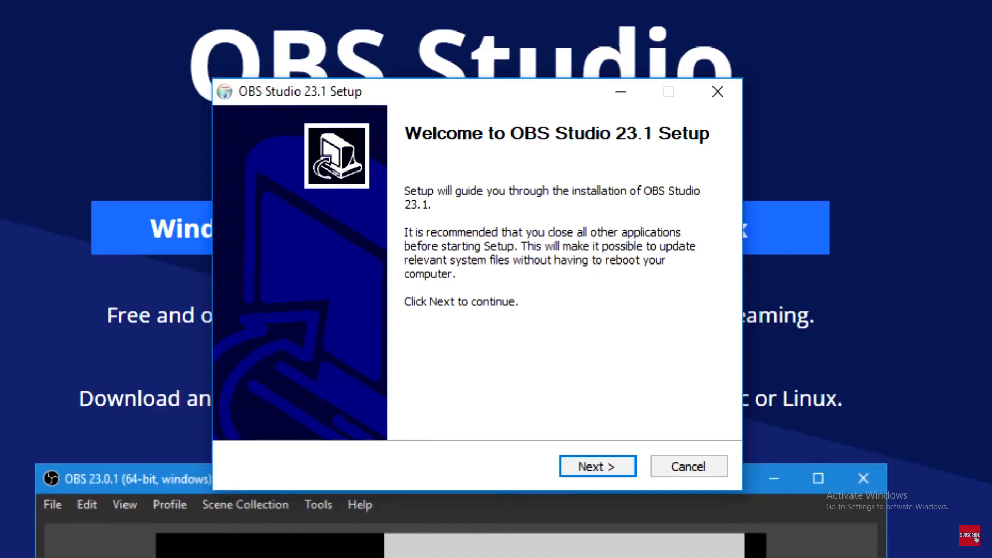
{"action": "key", "text": "Return"}
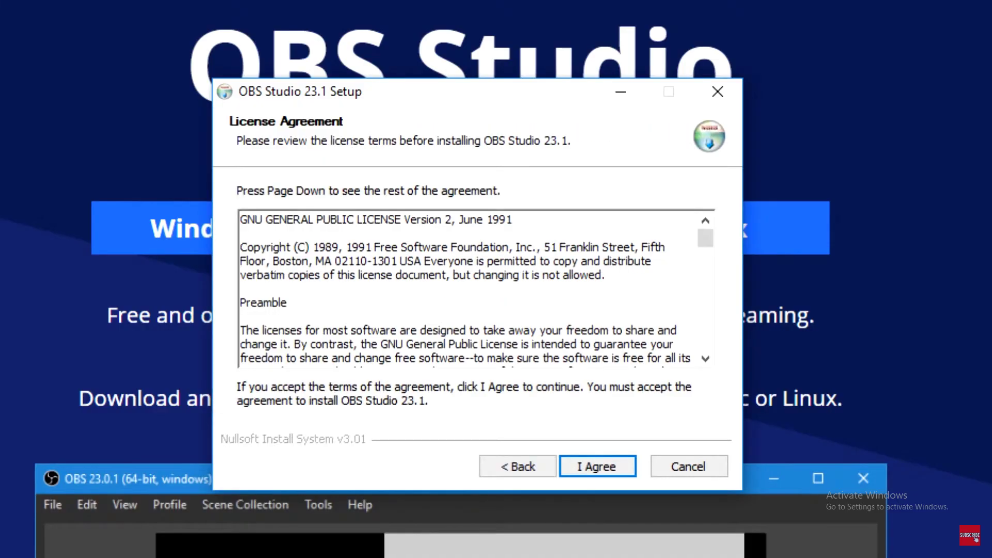
{"action": "key", "text": "Return"}
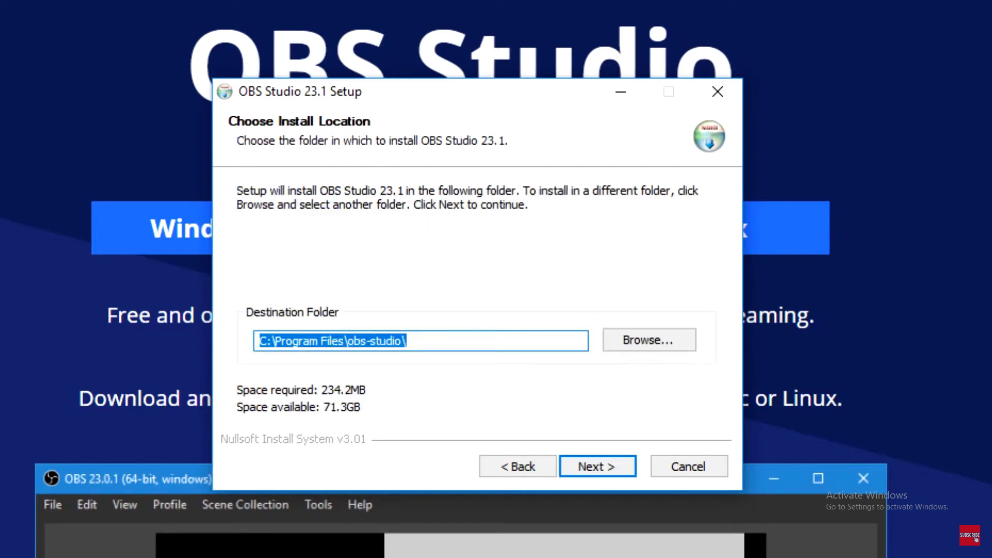
{"action": "key", "text": "Return"}
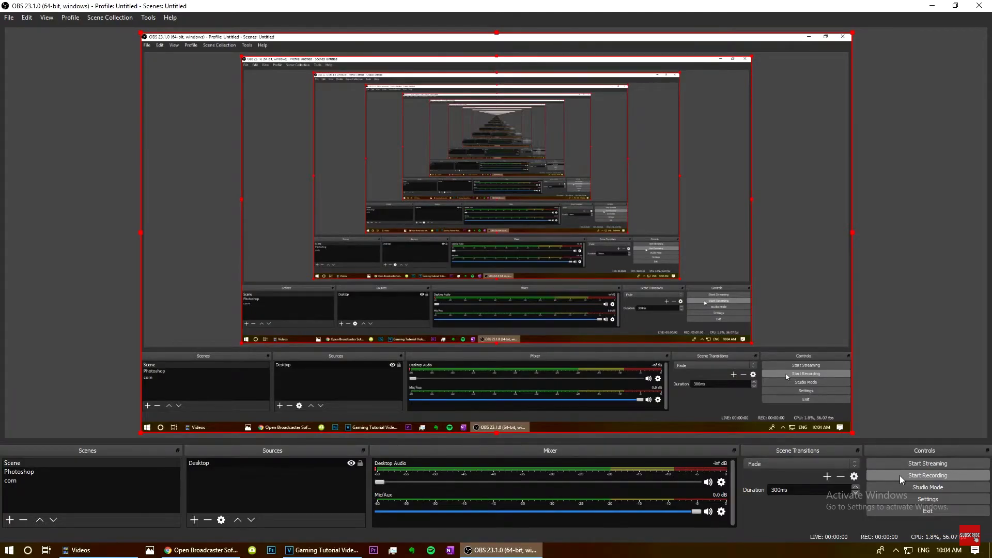
- Start recording and, in the general settings, choose English as the language and Dark as the theme
{"action": "left_click", "coordinate": [901, 475]}
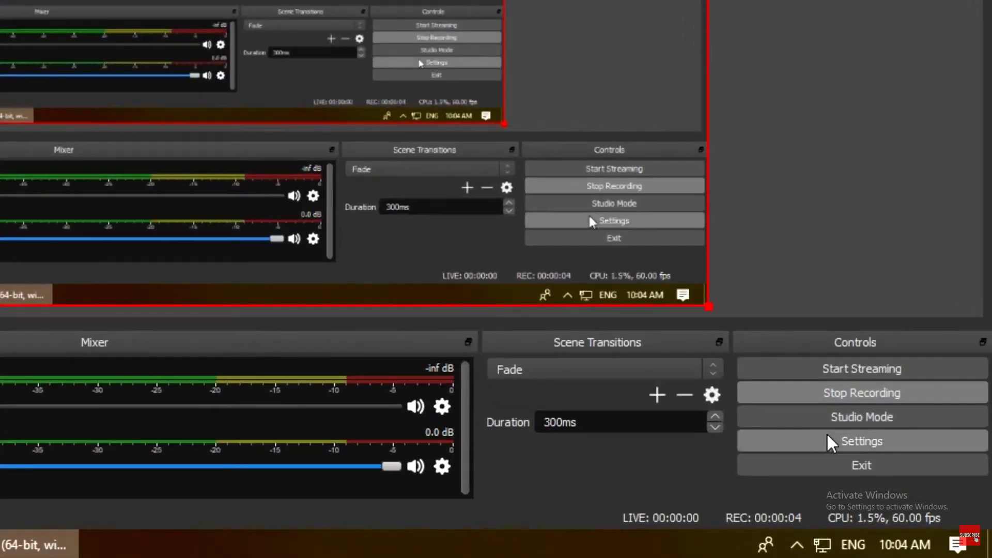
{"action": "left_click", "coordinate": [827, 434]}
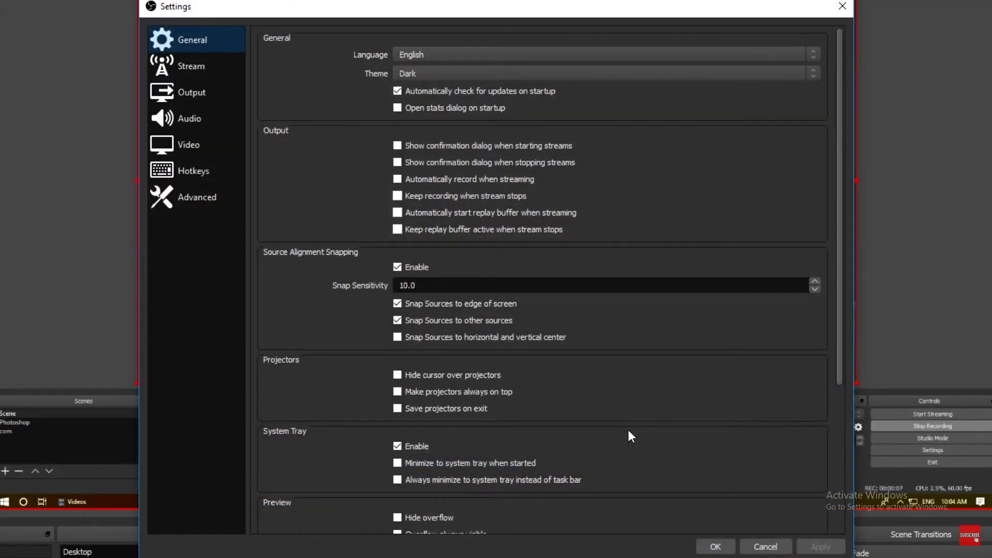
{"action": "left_click", "coordinate": [476, 60]}
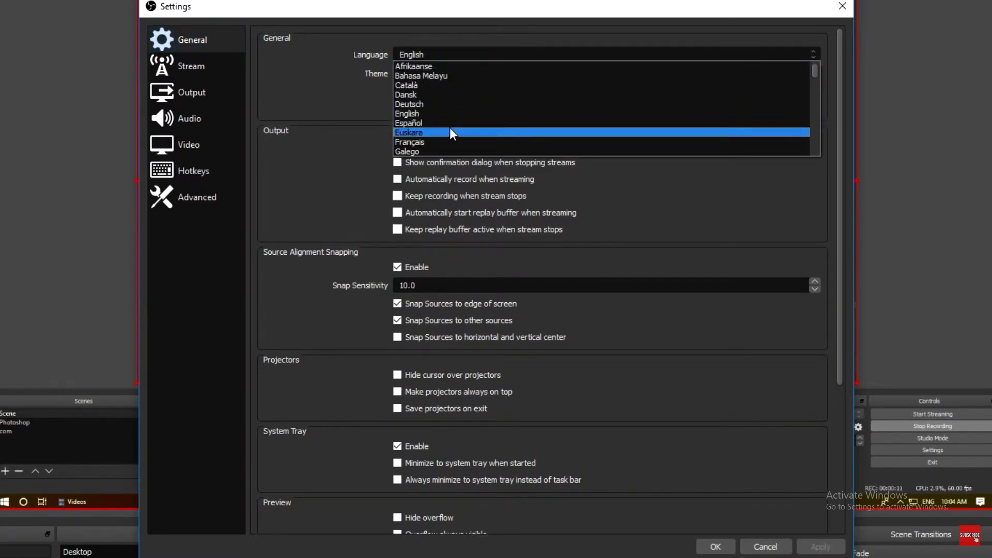
{"action": "left_click", "coordinate": [444, 110]}
{"action": "left_click", "coordinate": [452, 72]}
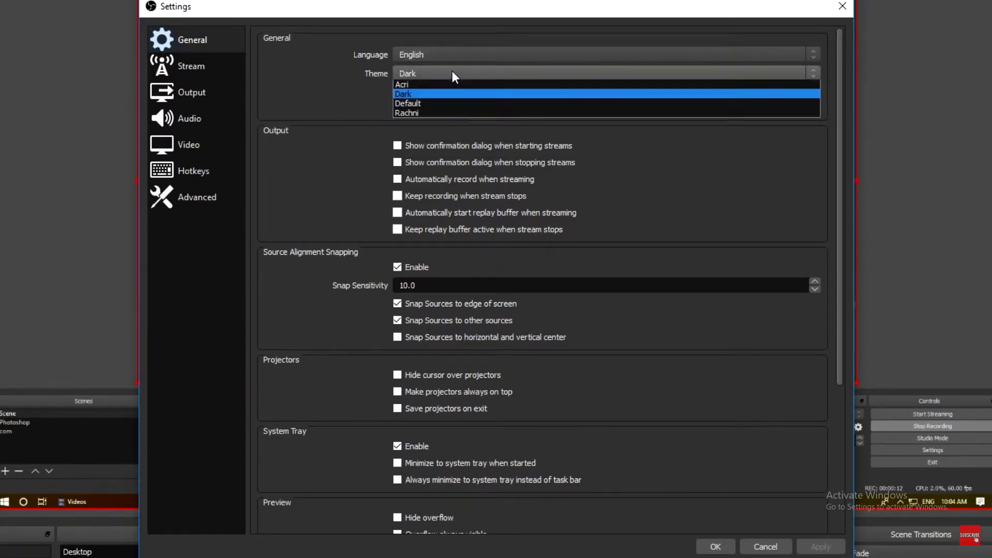
{"action": "left_click", "coordinate": [430, 94]}
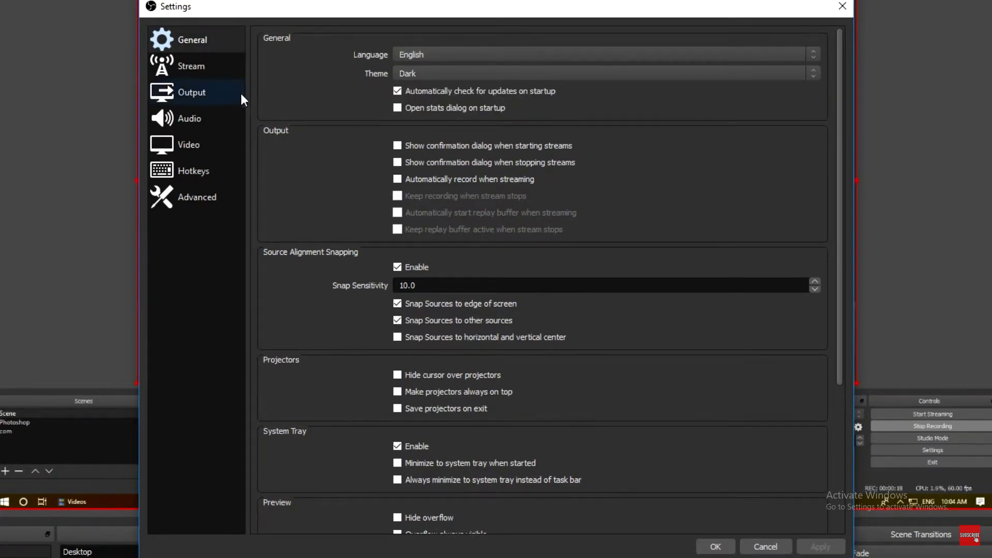
- Review the stream settings and the output settings for recording, including the available encoder presets
{"action": "left_click", "coordinate": [220, 72]}
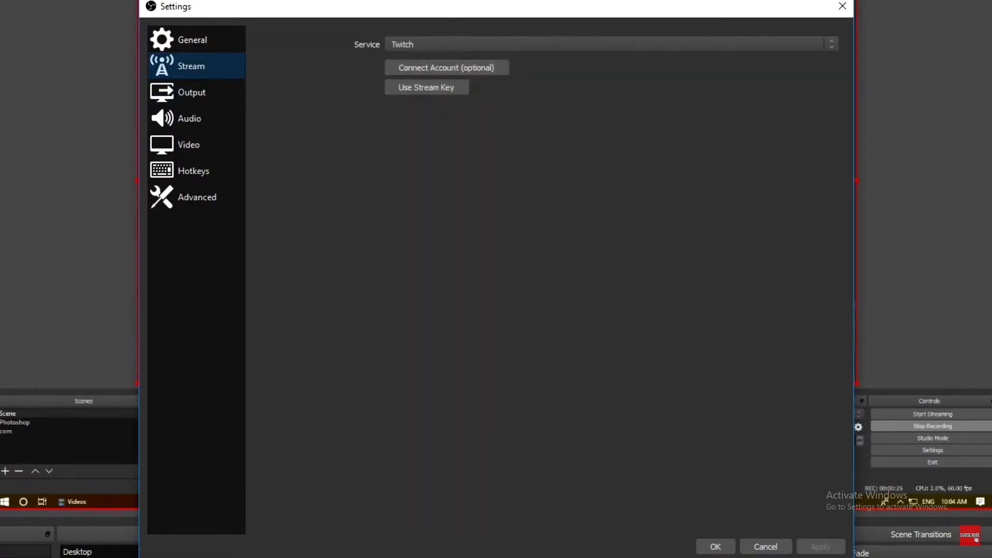
{"action": "left_click", "coordinate": [198, 98]}
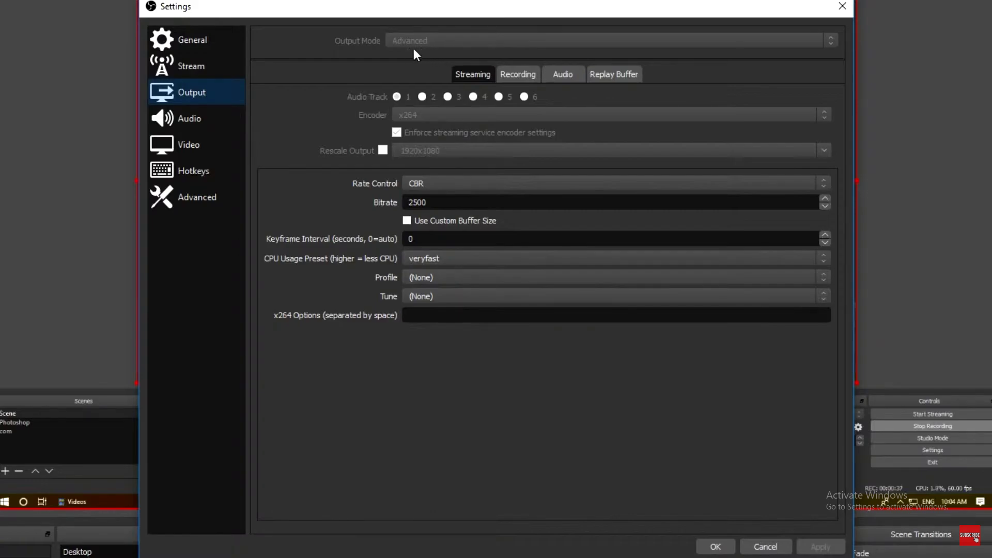
{"action": "left_click", "coordinate": [513, 73]}
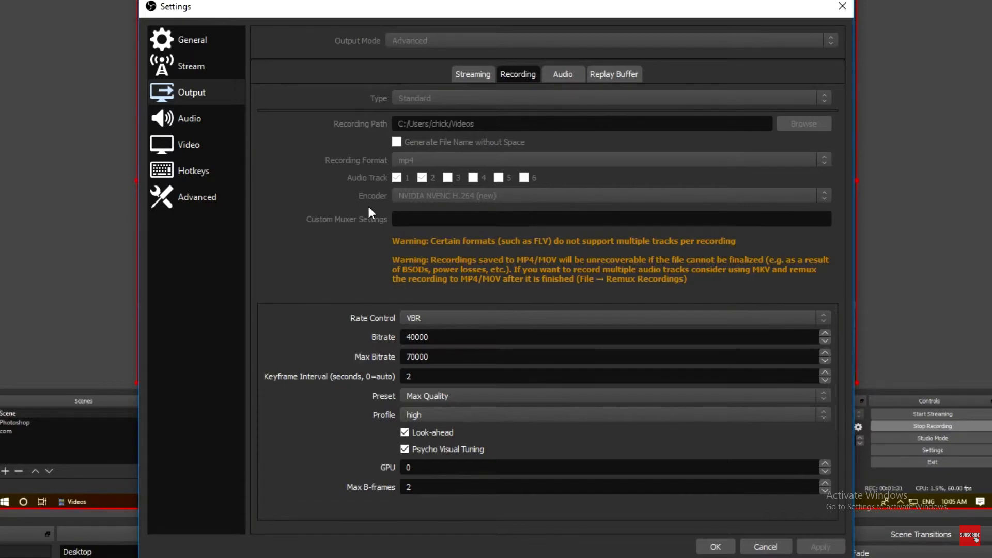
{"action": "left_click", "coordinate": [431, 396]}
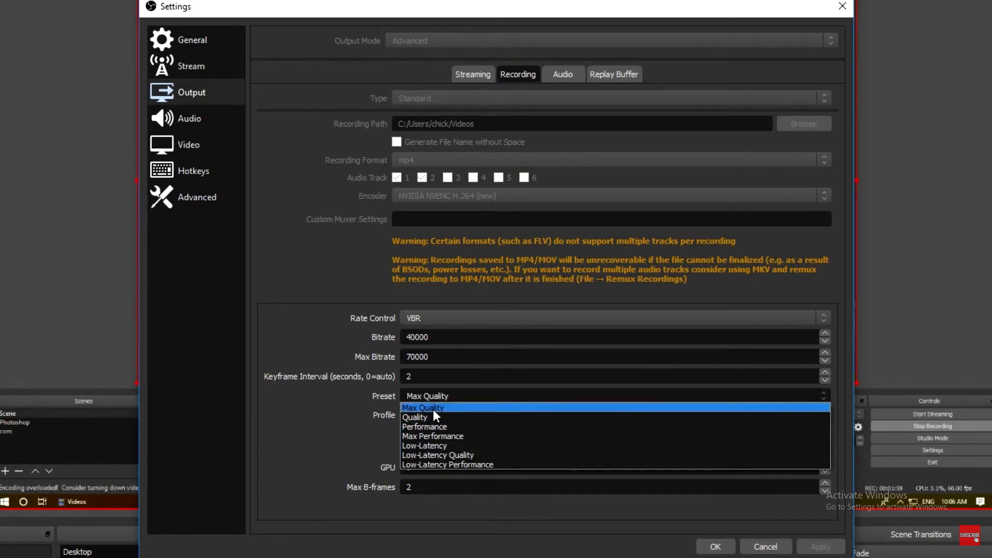
{"action": "left_click", "coordinate": [399, 412]}
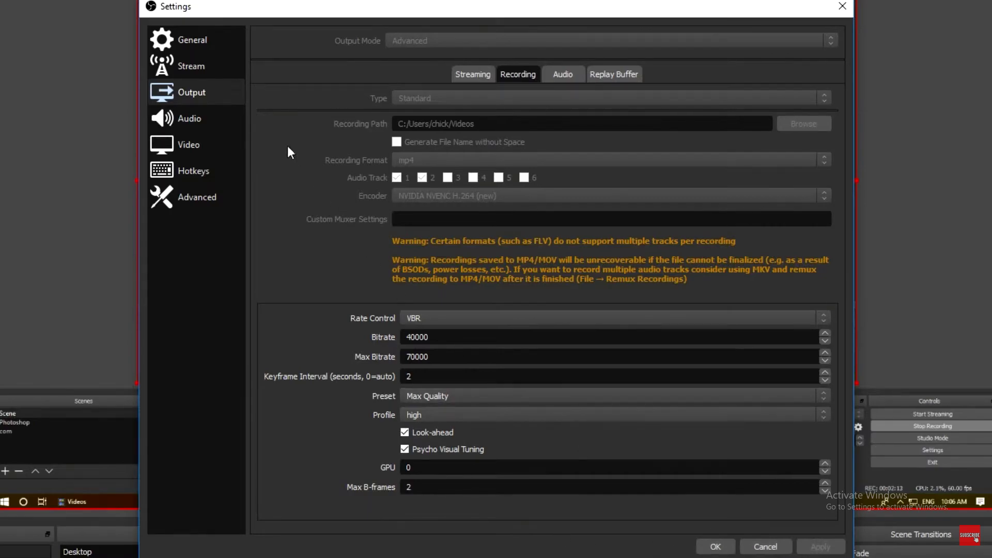
- Review the audio, video and advanced settings, including the microphone device, and close the settings
{"action": "left_click", "coordinate": [212, 123]}
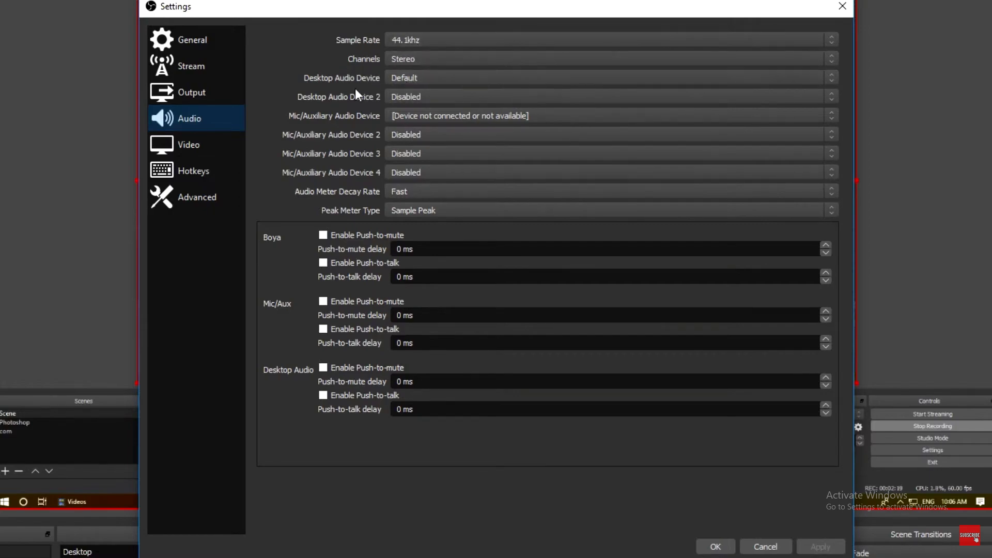
{"action": "left_click", "coordinate": [448, 119]}
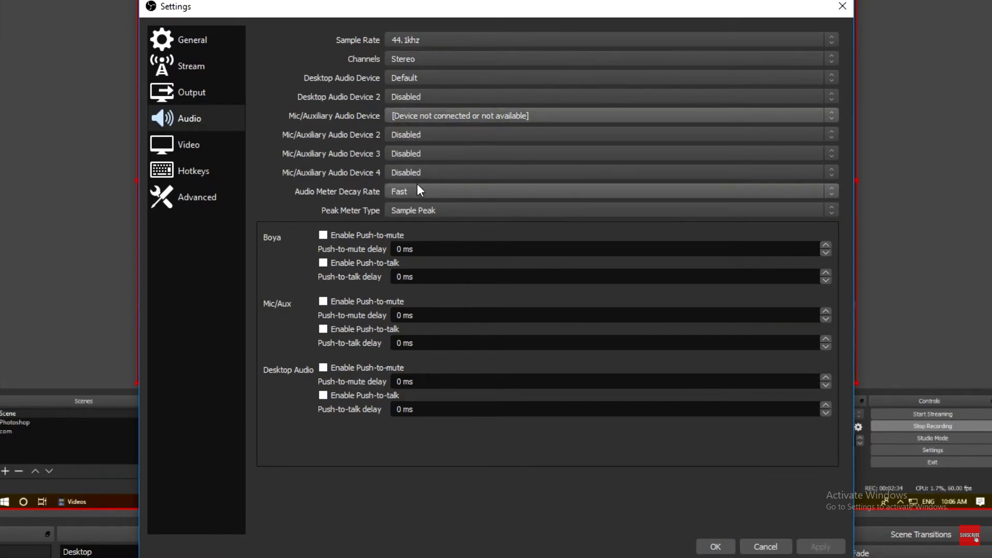
{"action": "left_click", "coordinate": [237, 151]}
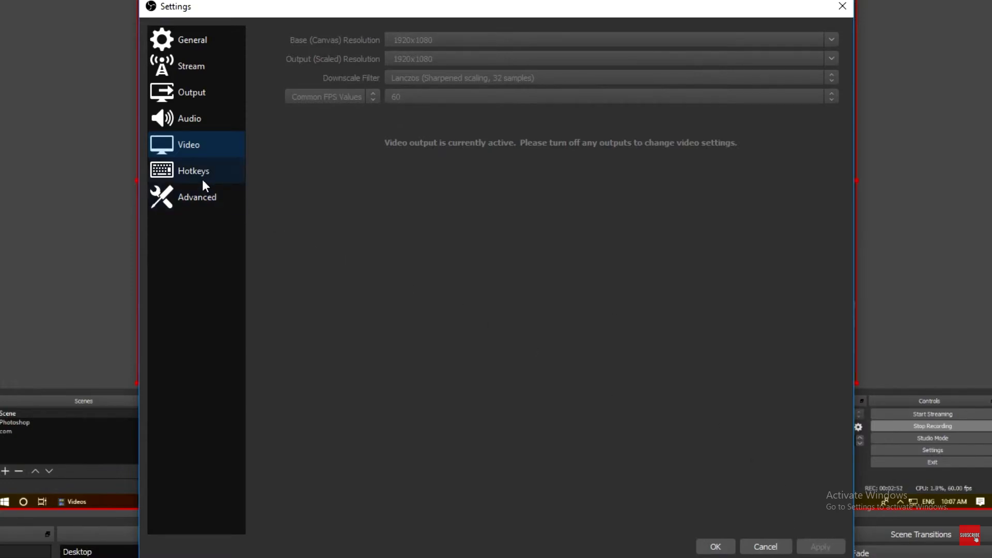
{"action": "left_click", "coordinate": [207, 199]}
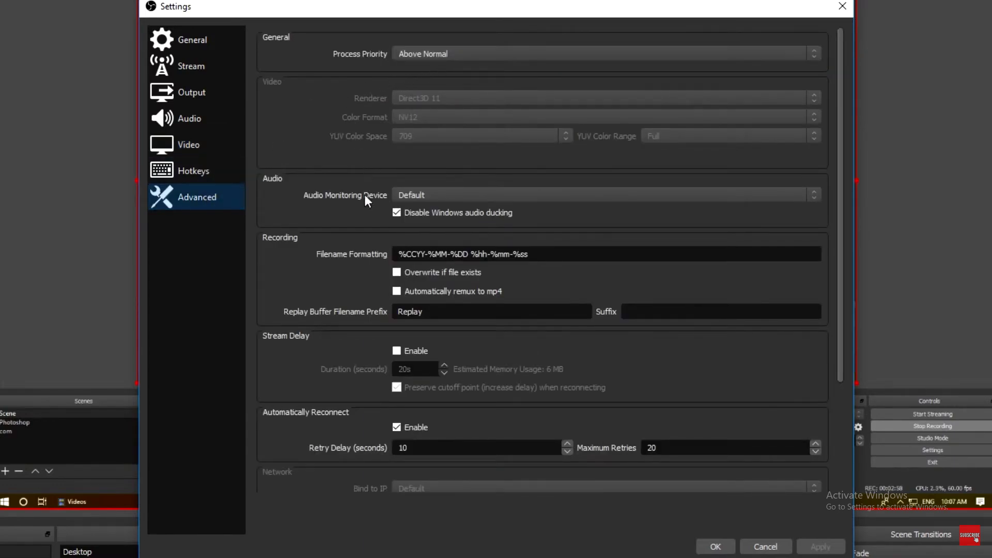
{"action": "scroll", "coordinate": [361, 217], "scroll_direction": "down", "scroll_amount": 3}
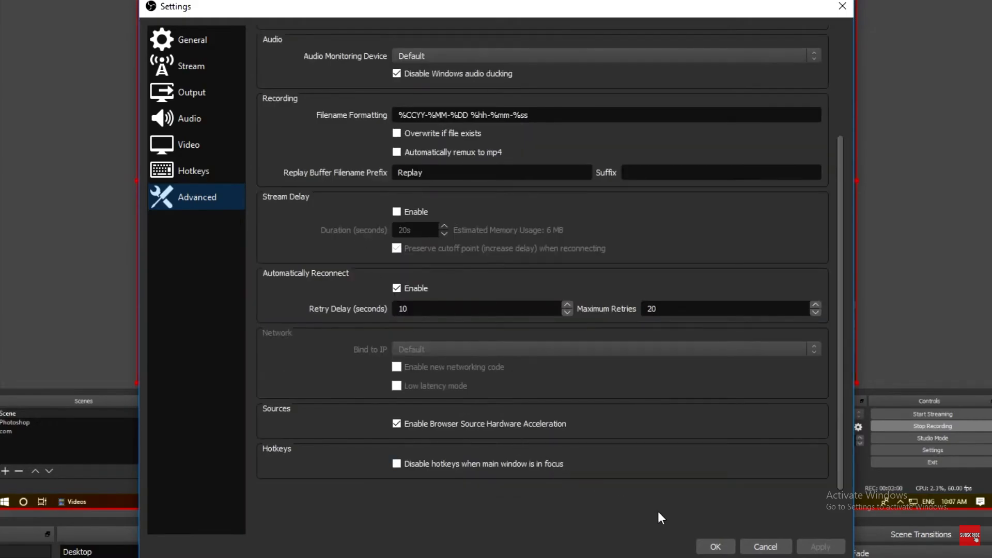
{"action": "left_click", "coordinate": [715, 546]}
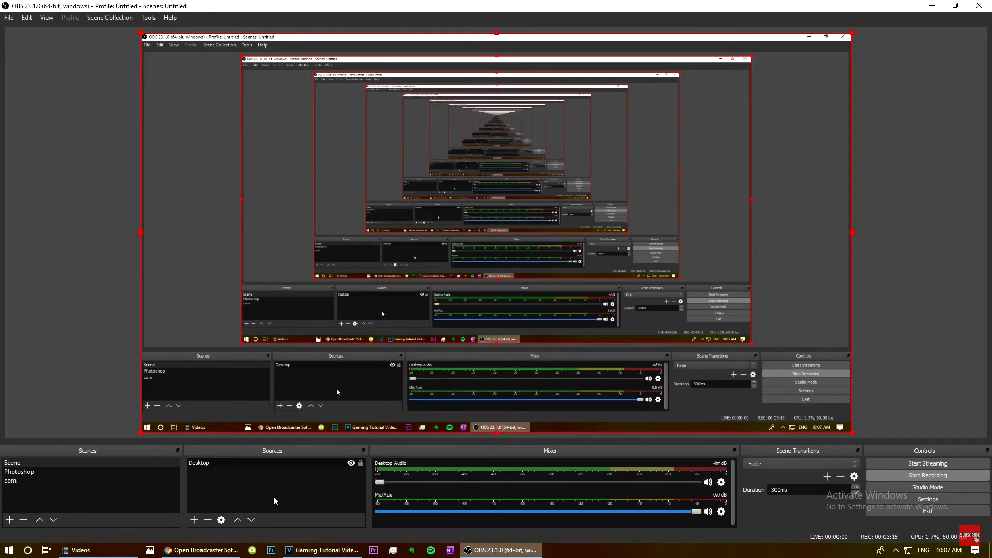
{"action": "left_click", "coordinate": [23, 472]}
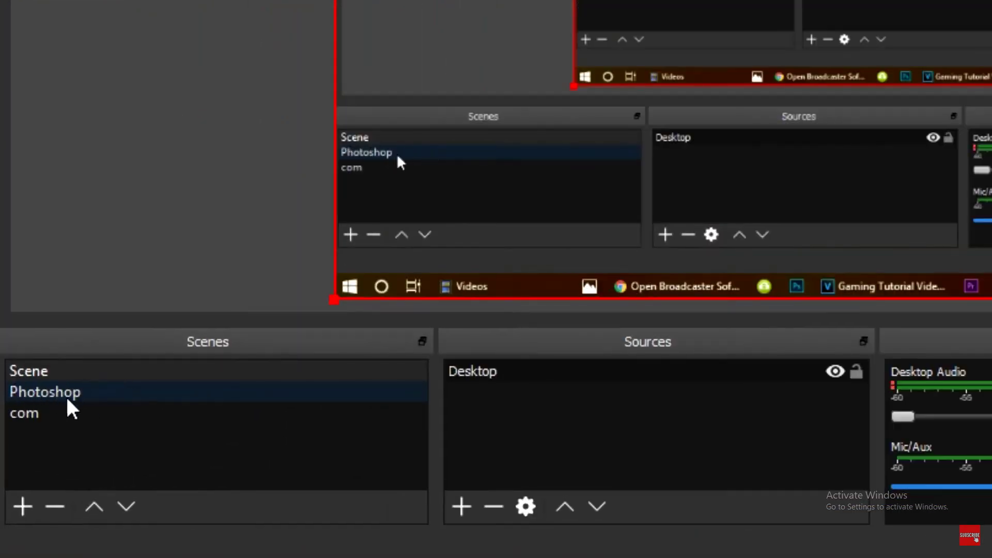
{"action": "left_click", "coordinate": [66, 413]}
{"action": "left_click", "coordinate": [267, 460]}
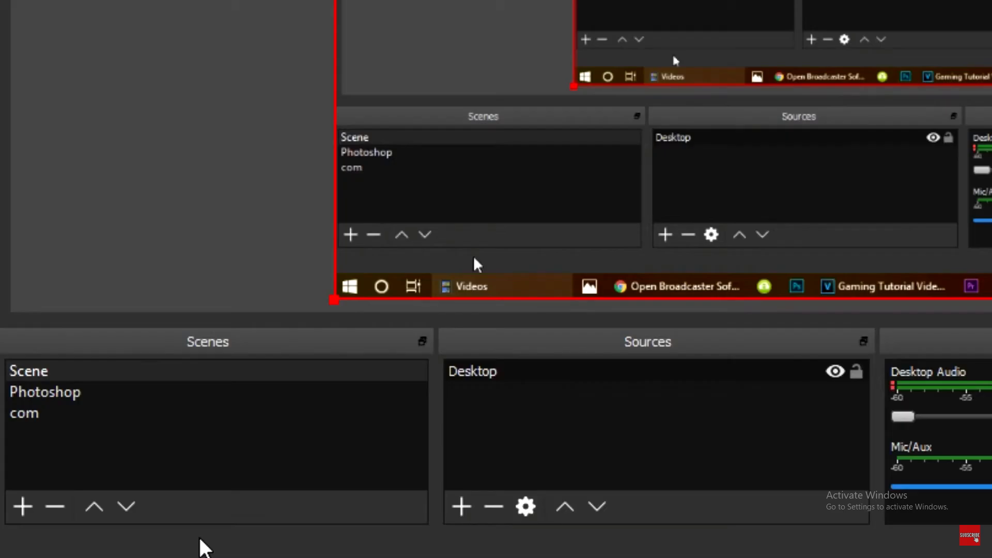
- Add a new scene named Com
{"action": "left_click", "coordinate": [23, 506]}
{"action": "type", "text": "Com"}
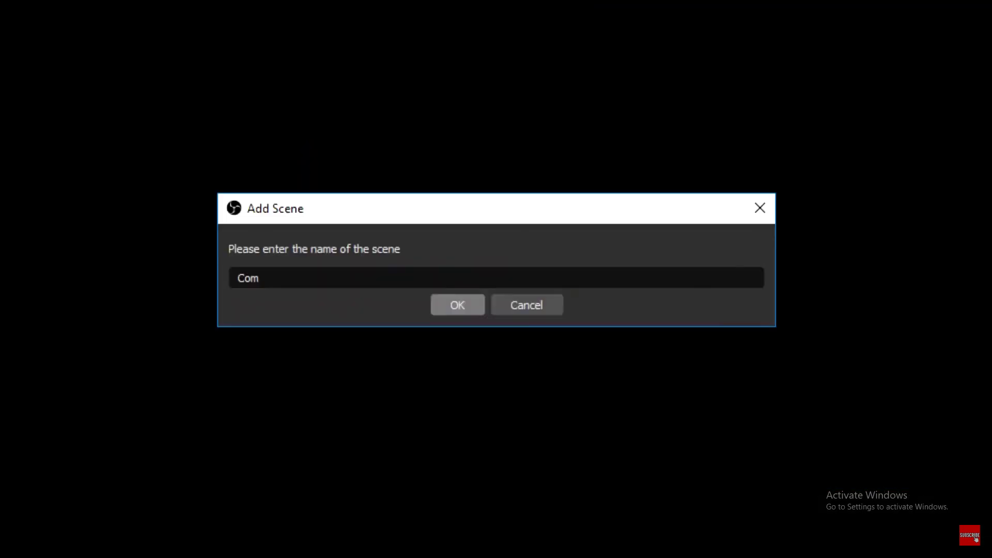
{"action": "key", "text": "Return"}
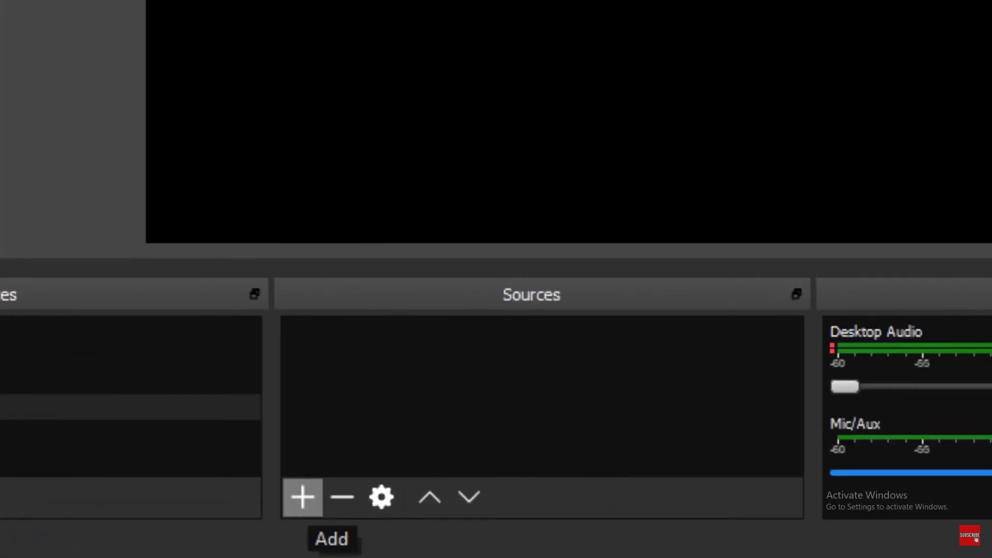
- Add a Display Capture source for Display 1 to the new scene, with cursor capture enabled
{"action": "left_click", "coordinate": [302, 497]}
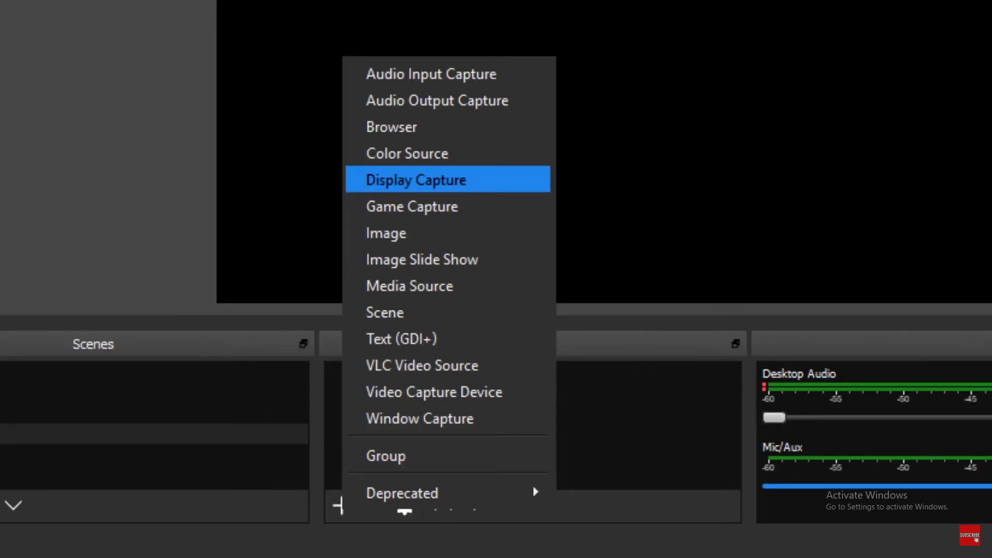
{"action": "left_click", "coordinate": [416, 179]}
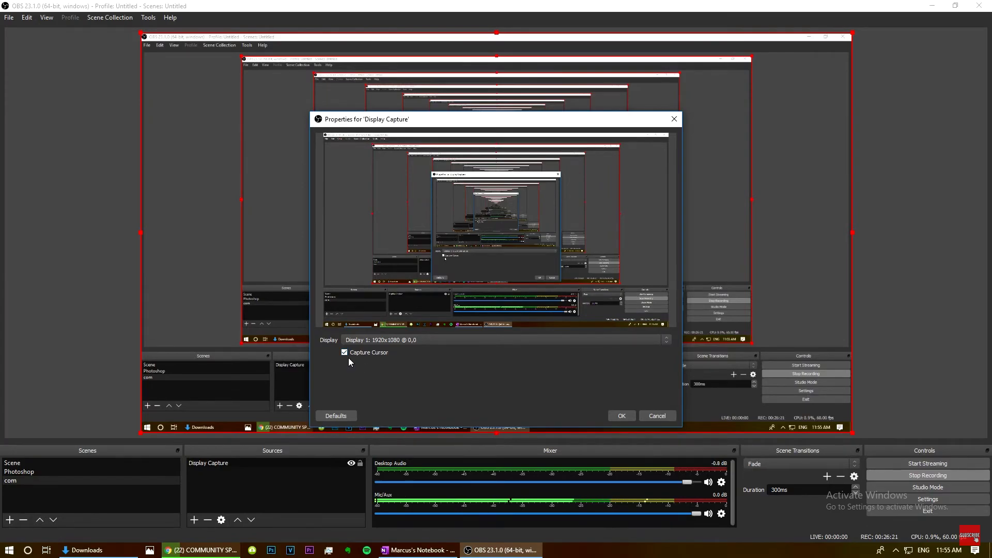
{"action": "left_click", "coordinate": [622, 416]}
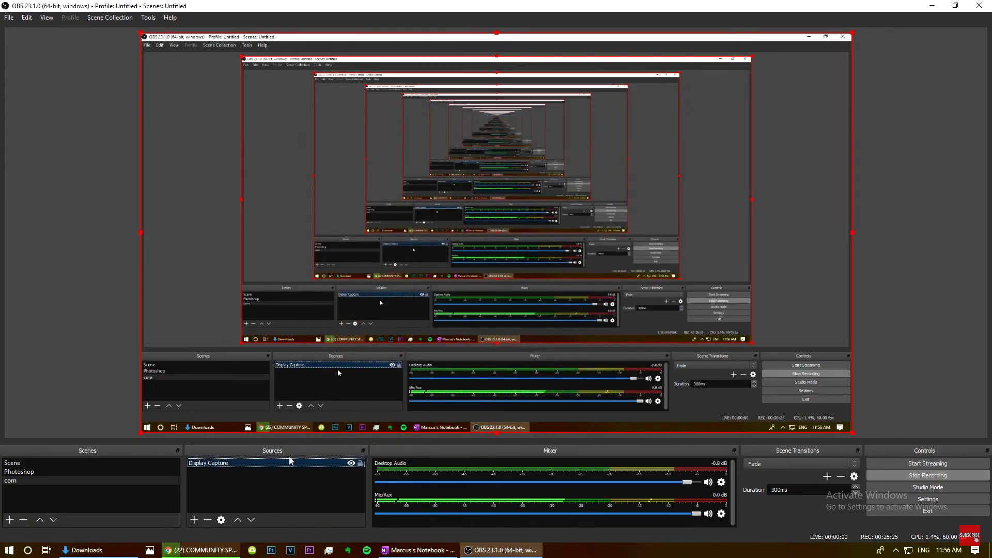